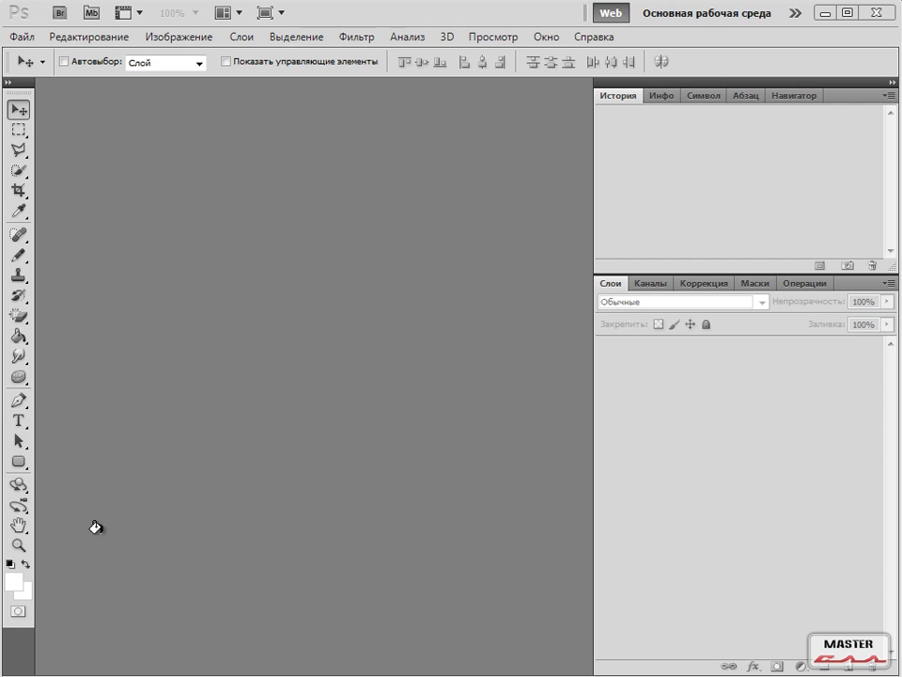
Create a new 1000 × 1000 pixel RGB document at 72 pixels/inch with a white background.
key("g")
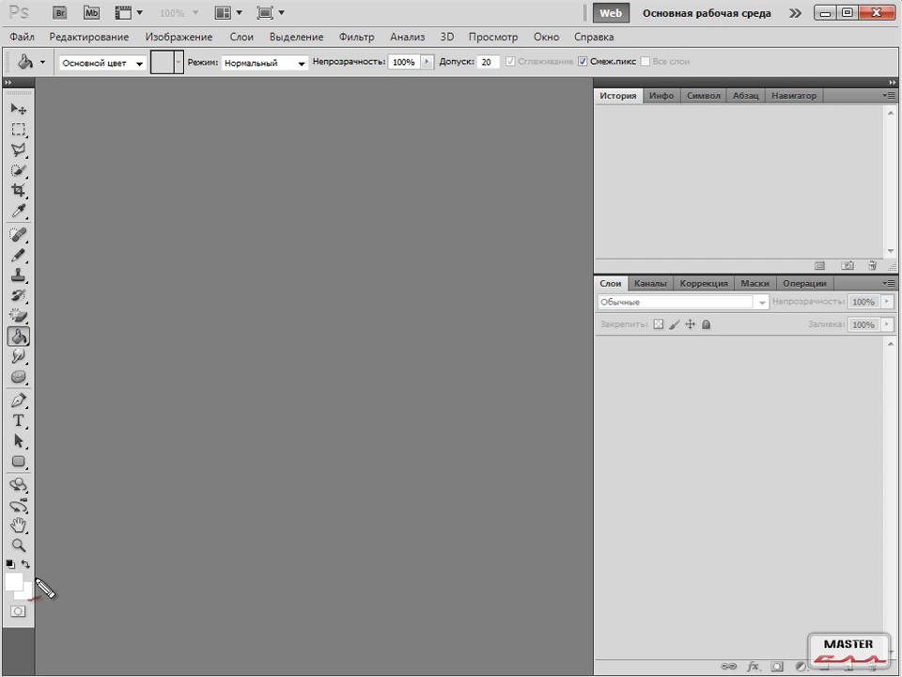
key("Escape")
key("alt+f")
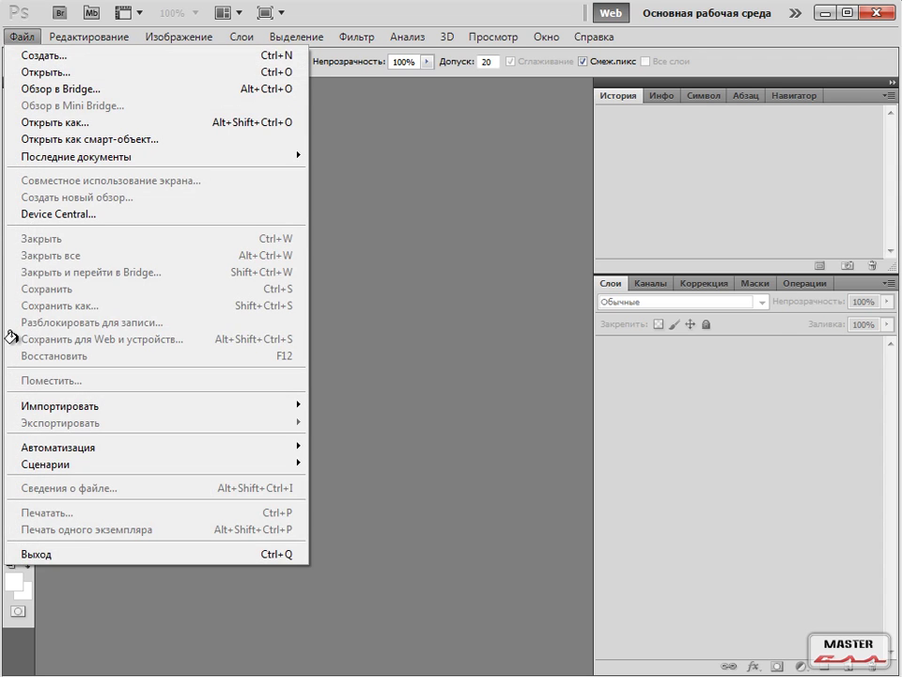
key("ctrl+n")
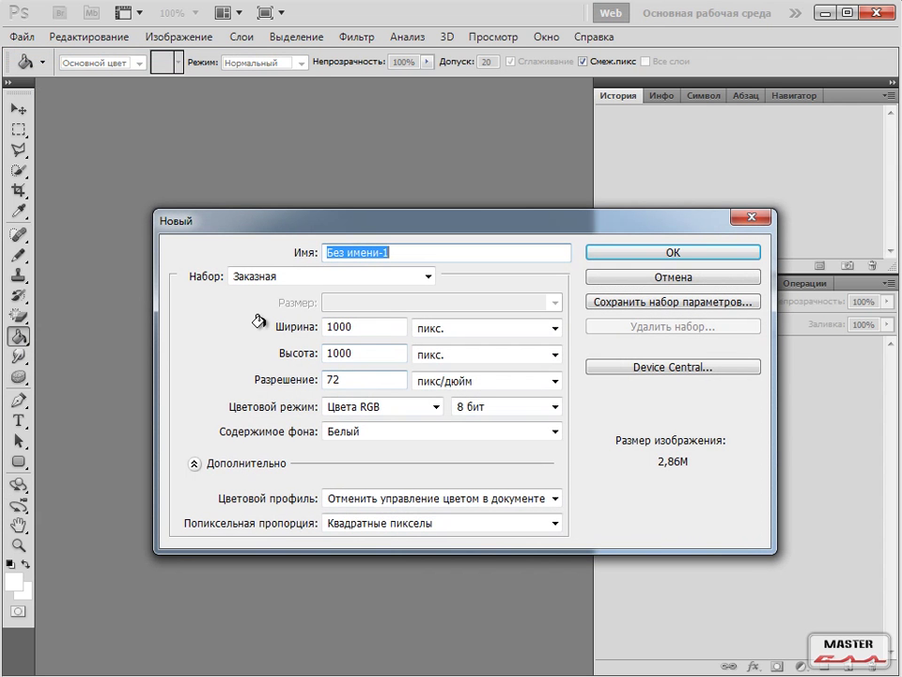
key("Return")
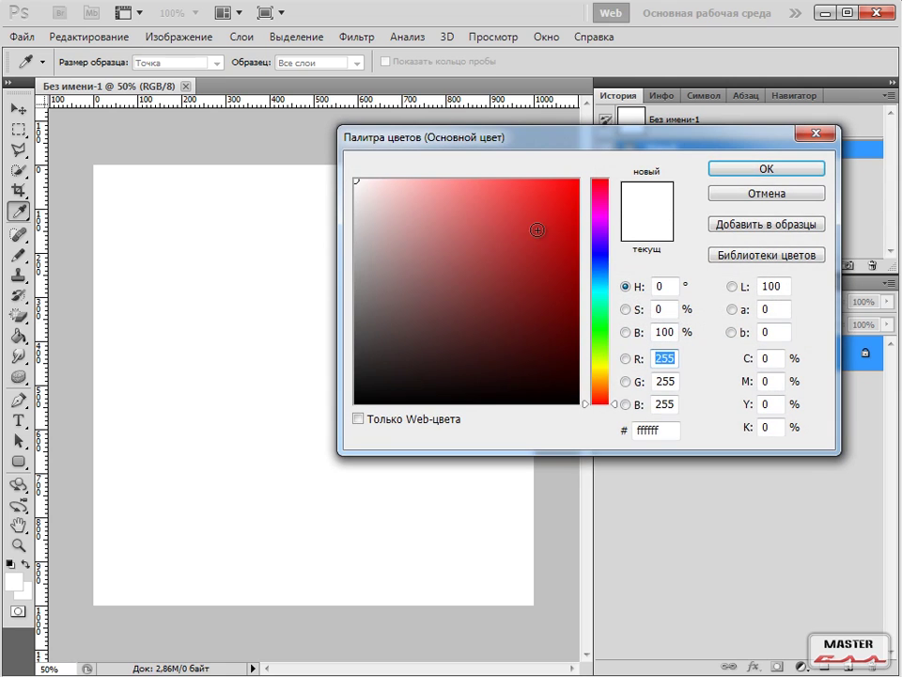
Set the foreground colour to dark red 4d0606 and fill the whole canvas with it using the Paint Bucket.
left_click(167, 176)
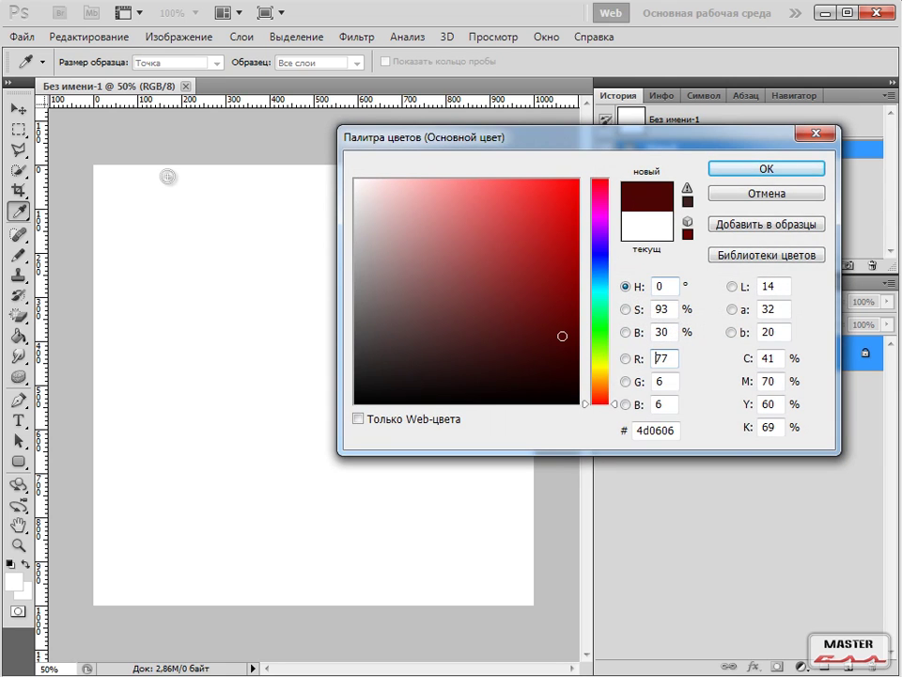
key("Return")
key("g")
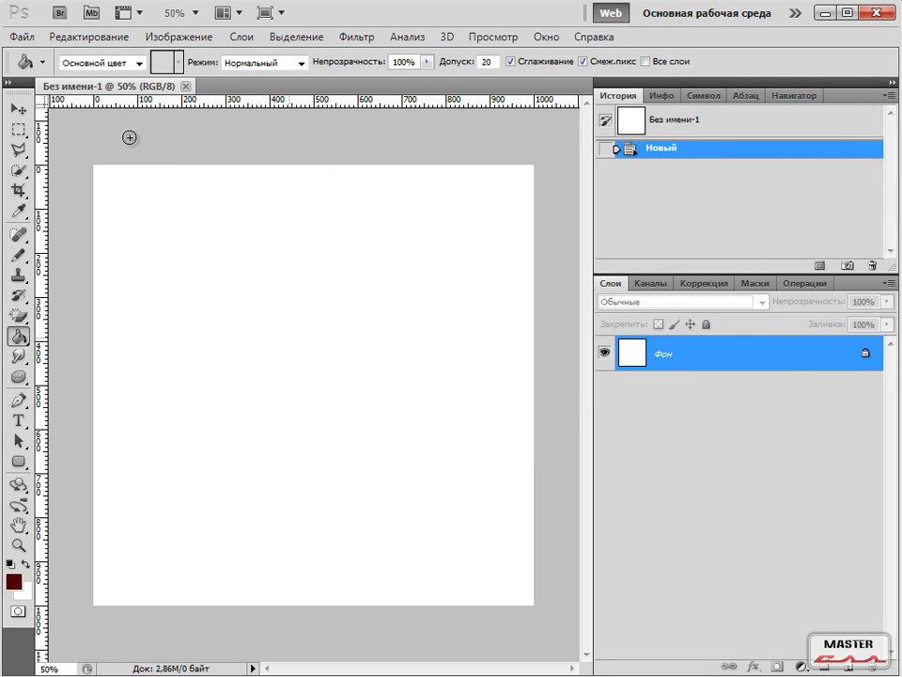
left_click(129, 138)
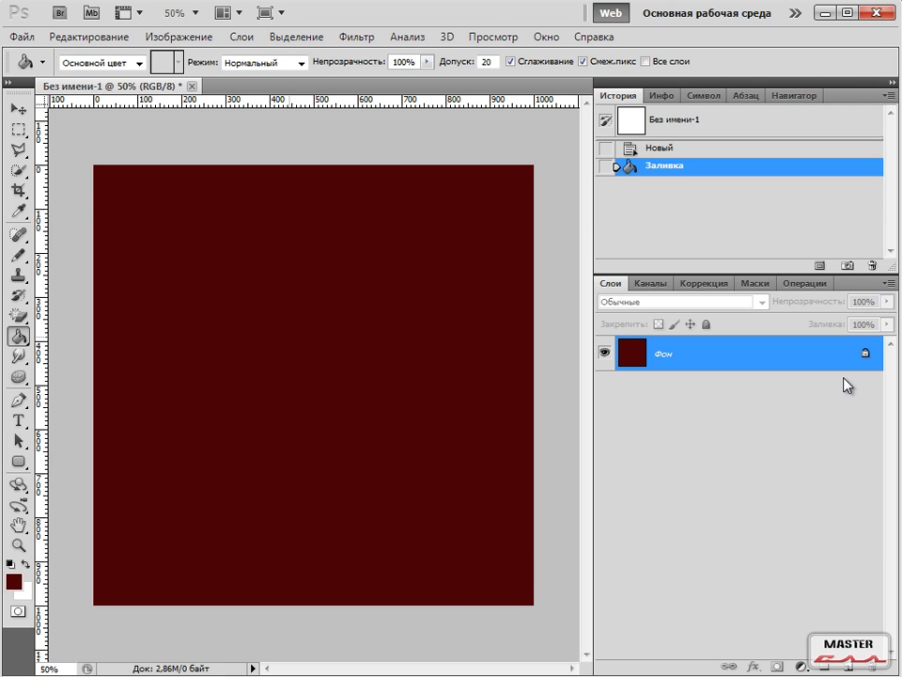
Choose the Pencil tool and set the foreground colour to black.
right_click(19, 256)
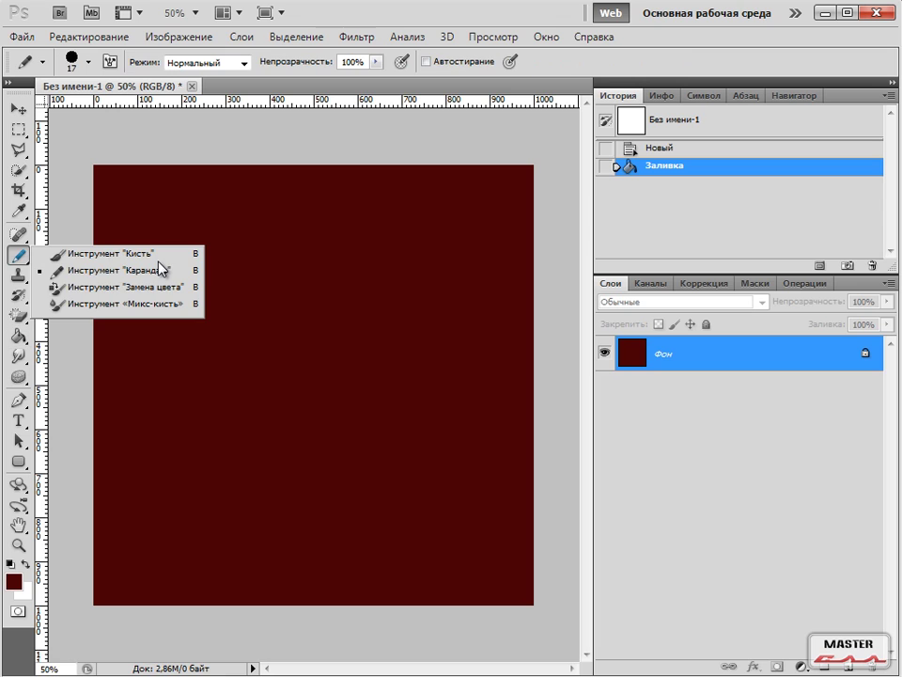
left_click(161, 269)
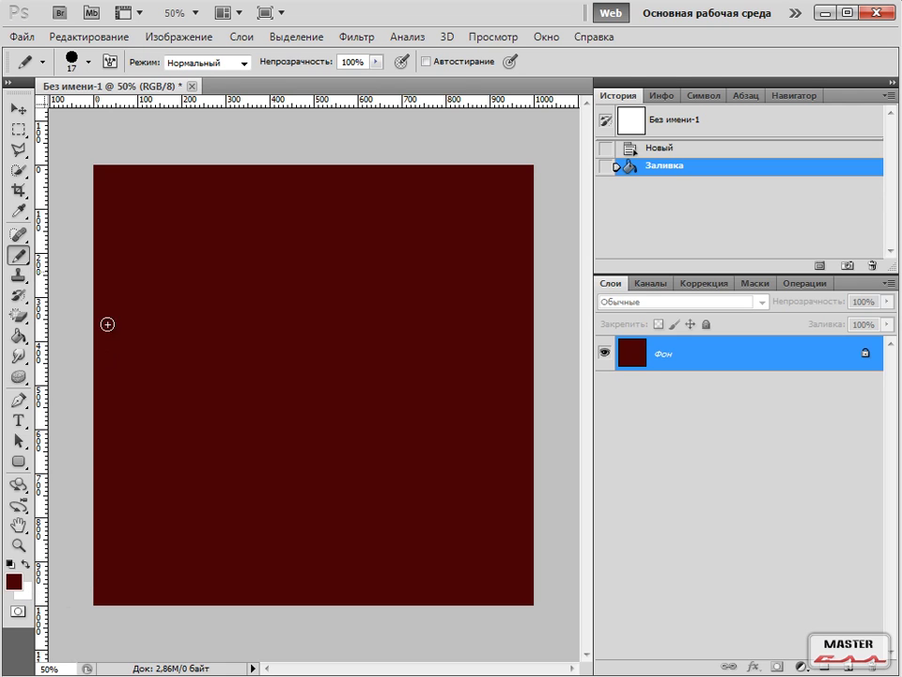
right_click(241, 368)
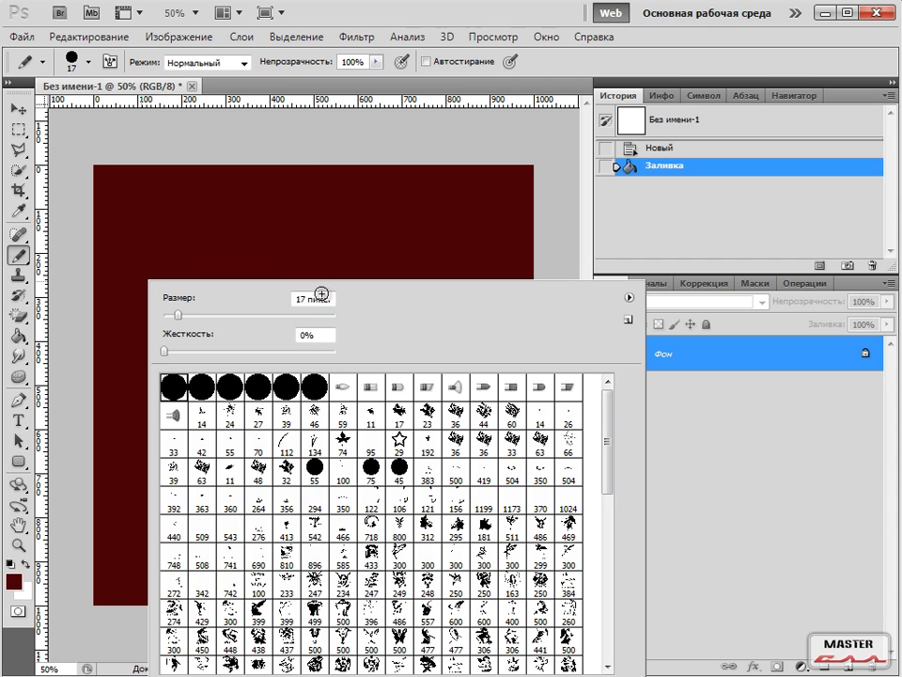
key("Escape")
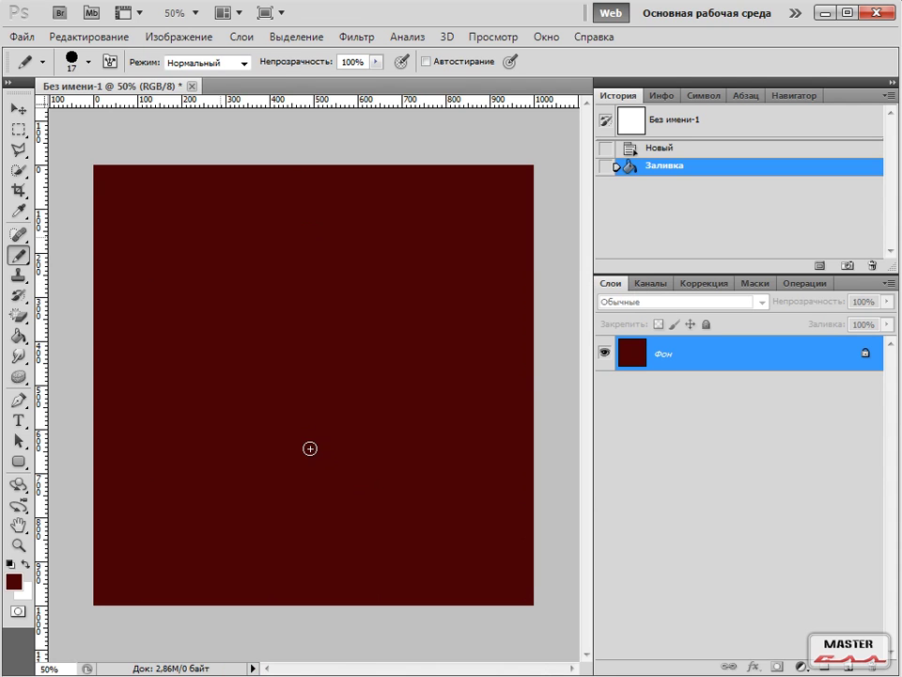
left_click(103, 336)
left_click(14, 581)
left_click(396, 388)
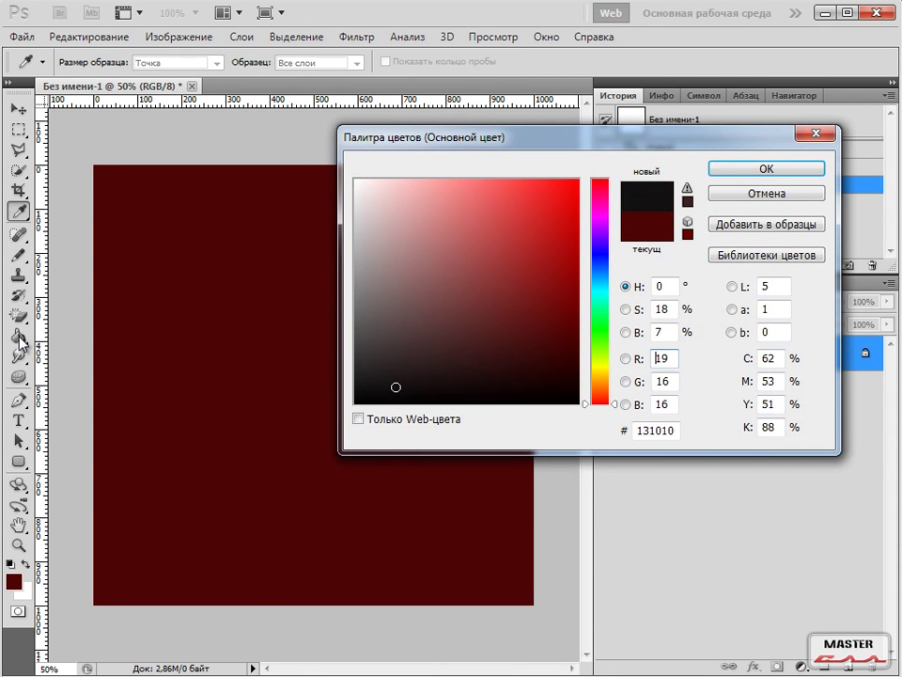
left_click_drag(396, 387, 355, 401)
left_click(766, 168)
Set the pencil size to 121 px and paint crossing horizontal and vertical black bands that divide the canvas into four areas.
right_click(251, 287)
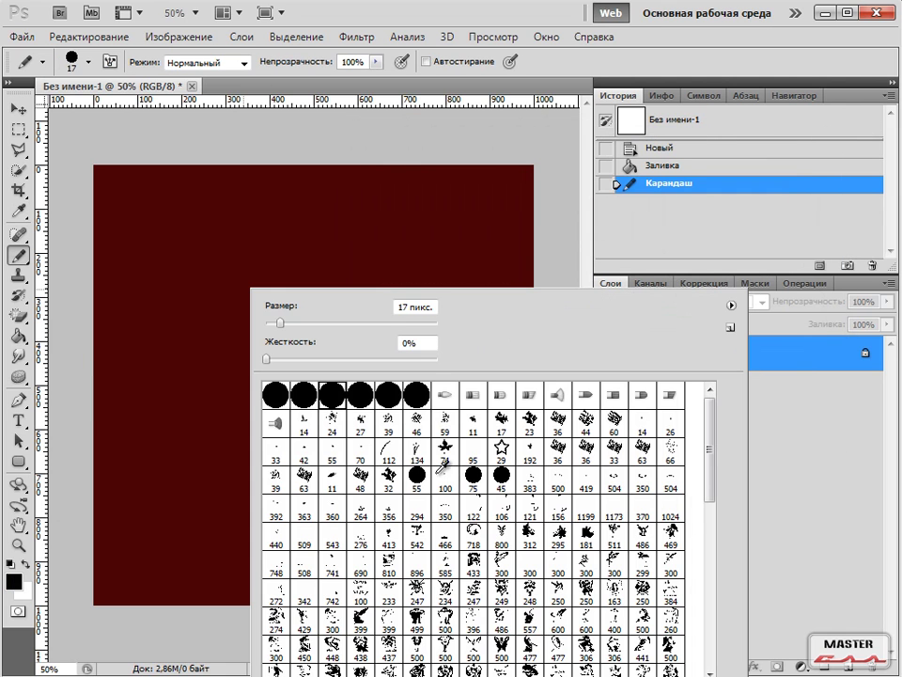
left_click(360, 322)
mouse_move(177, 324)
left_mouse_down()
mouse_move(247, 351)
mouse_move(338, 305)
left_mouse_up()
left_click_drag(143, 307, 401, 308)
left_click(406, 246)
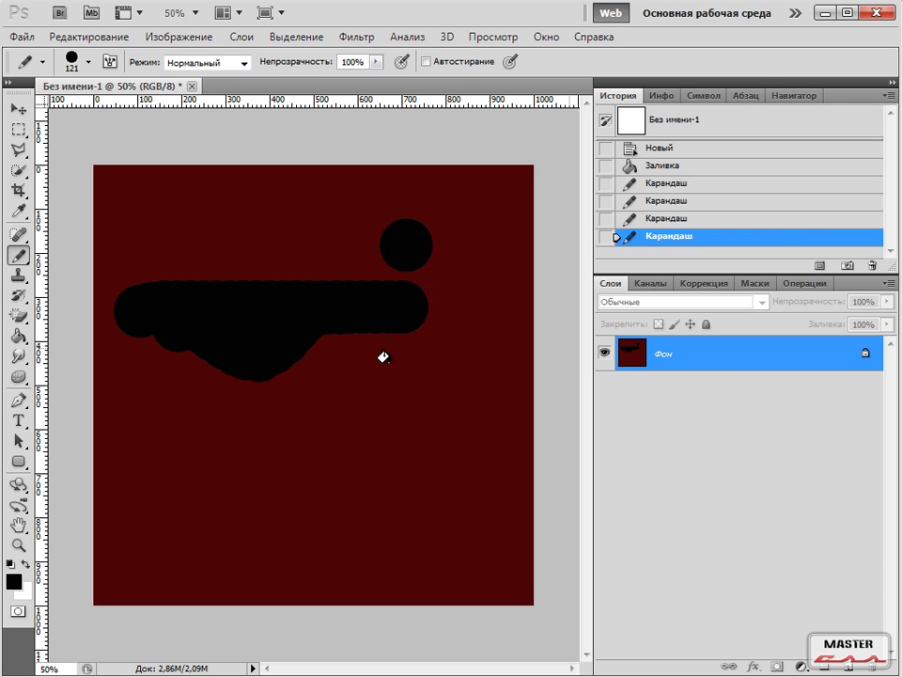
key("ctrl+z")
left_click_drag(409, 311, 534, 314)
left_click_drag(222, 299, 94, 300)
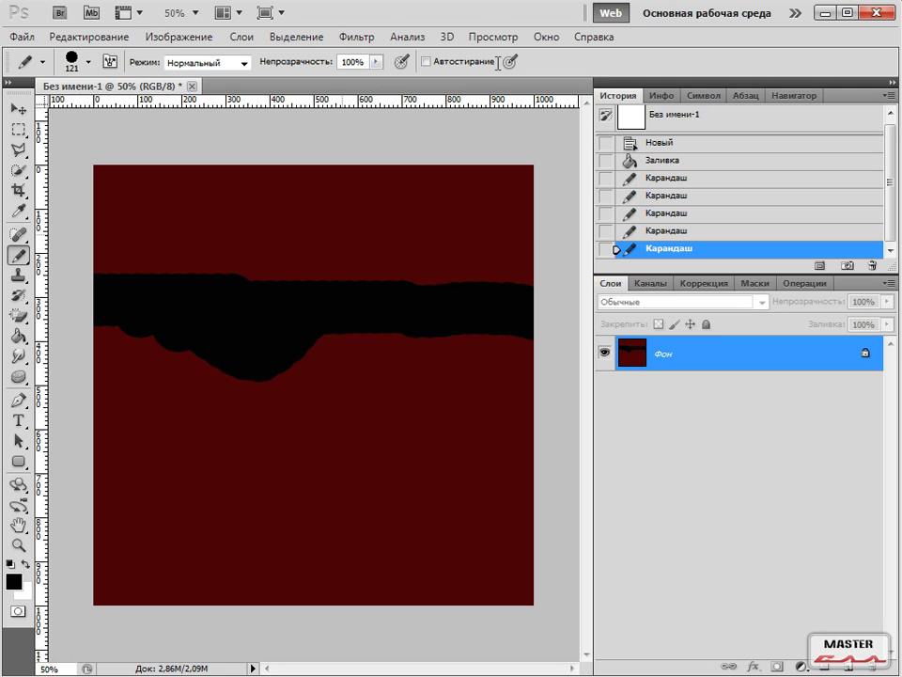
left_click_drag(306, 184, 268, 607)
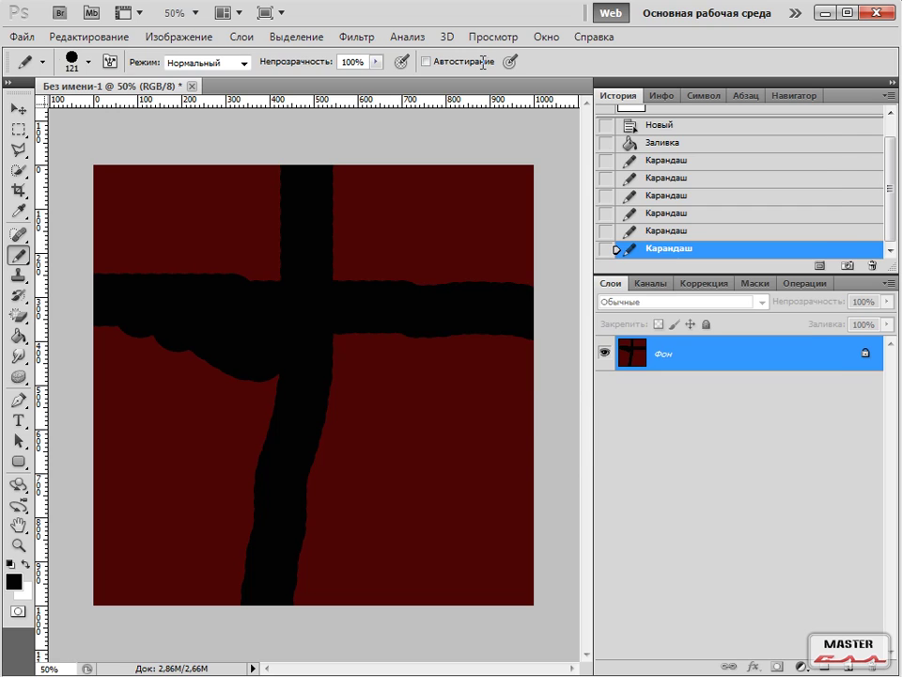
Set the foreground colour to white and fill the lower-left dark red area with the Paint Bucket.
key("i")
key("Return")
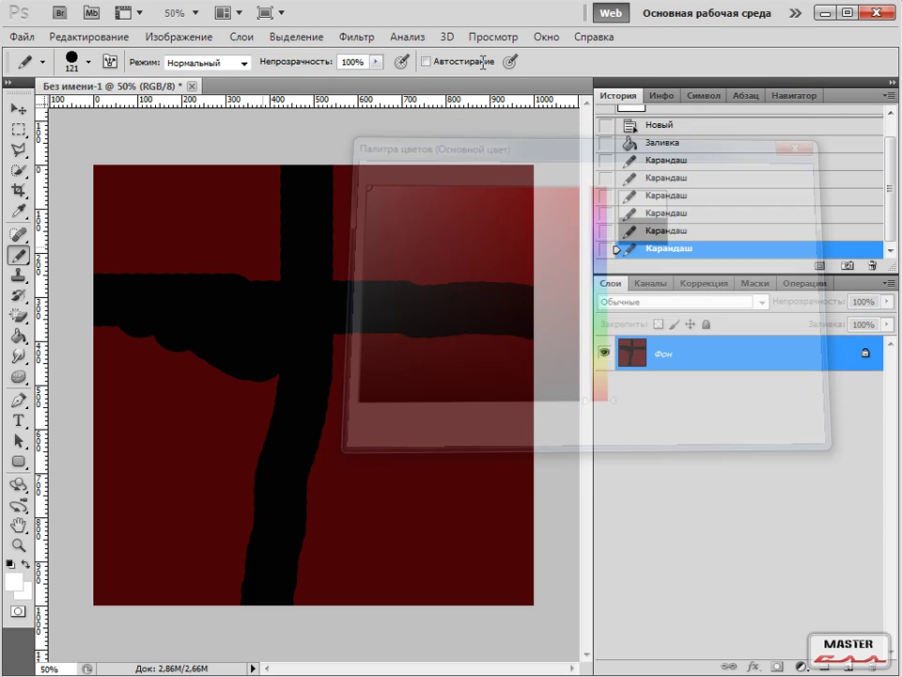
key("g")
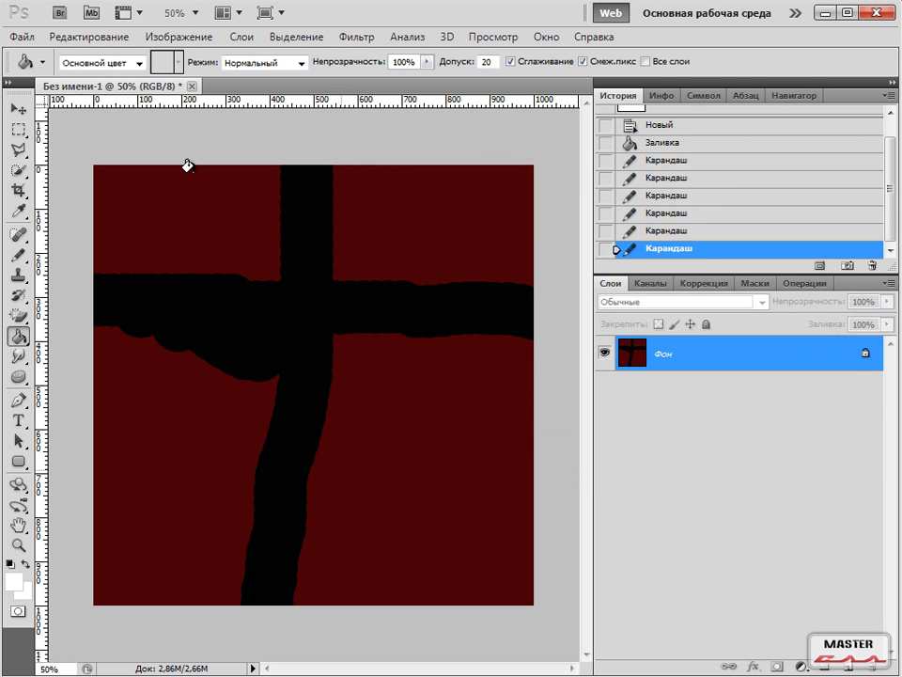
left_click(66, 279)
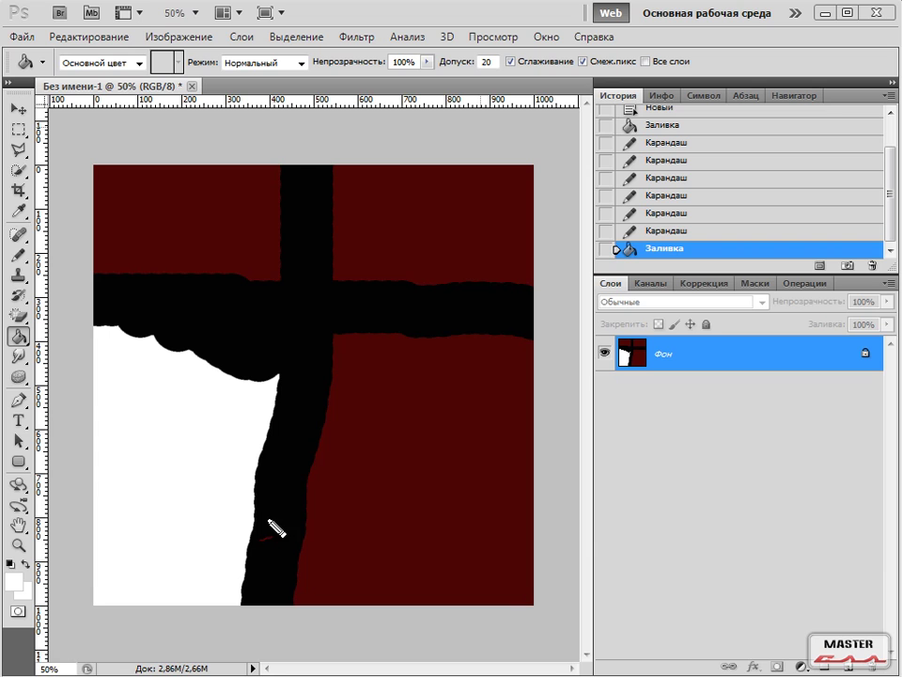
Set the Paint Bucket tolerance to 255 and fill the entire canvas with white.
key("Escape")
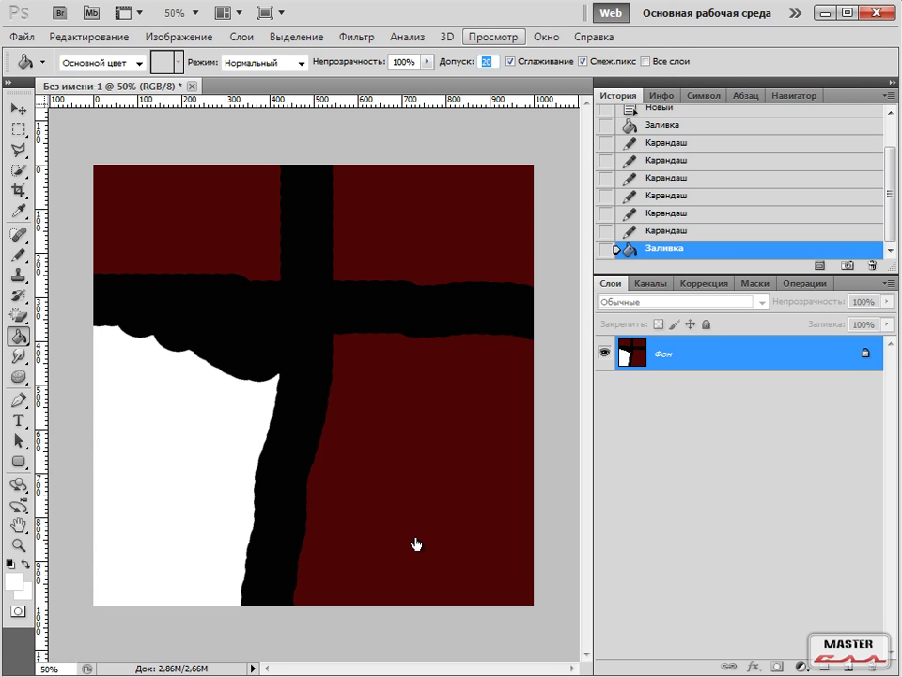
type("255")
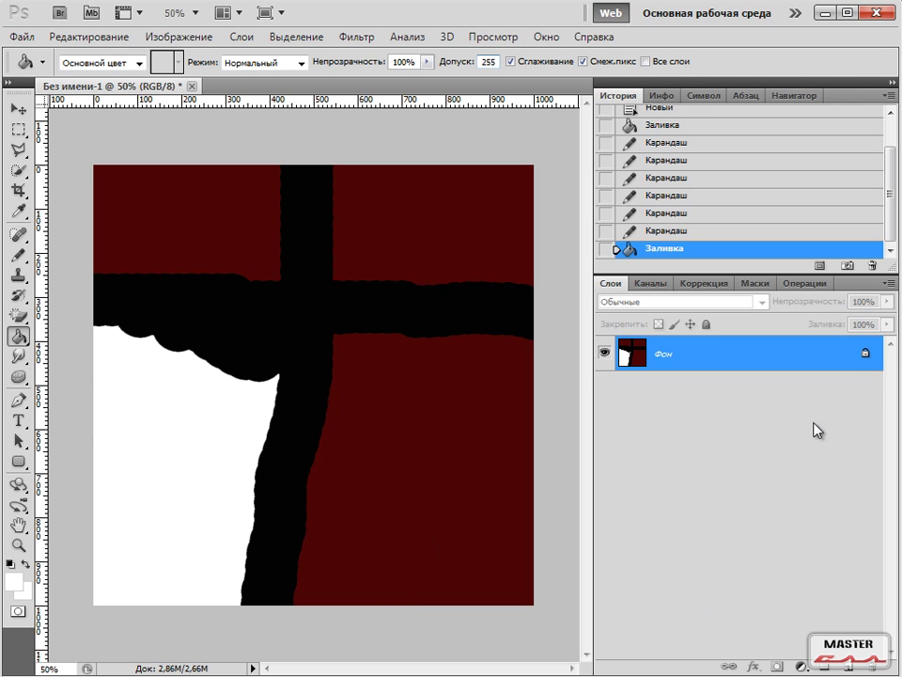
left_click(468, 270)
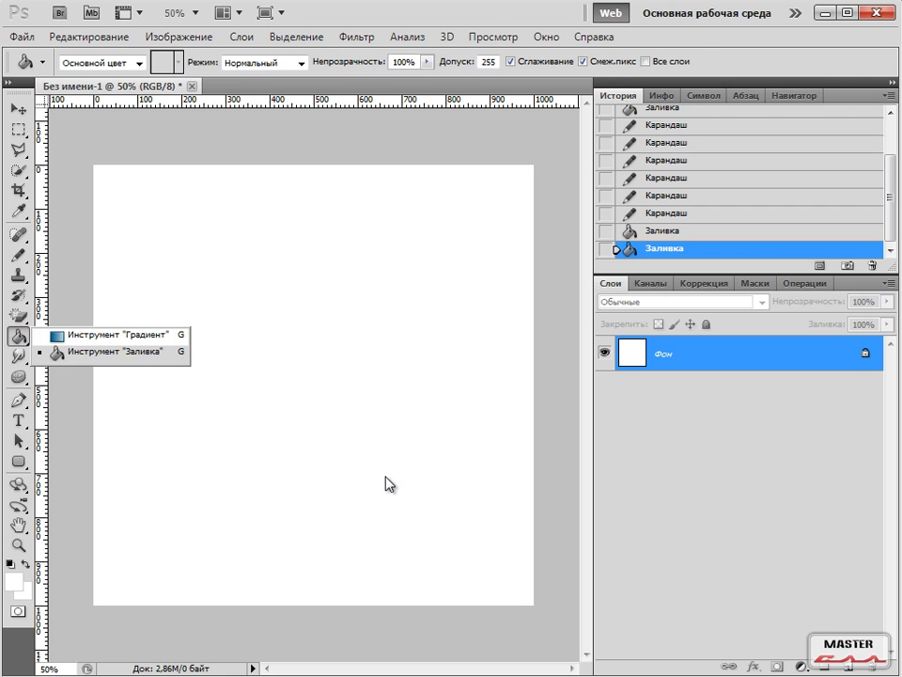
Switch to the Gradient tool and add two colour stops to the dark red to light red gradient, one at 47 %.
key("shift+g")
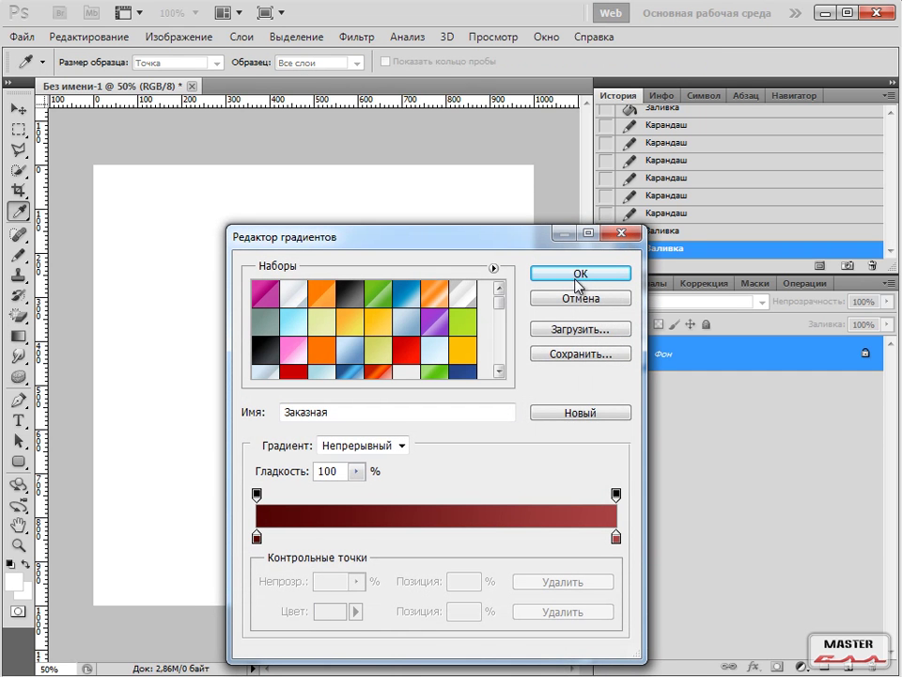
scroll(250, 296, "up", 2)
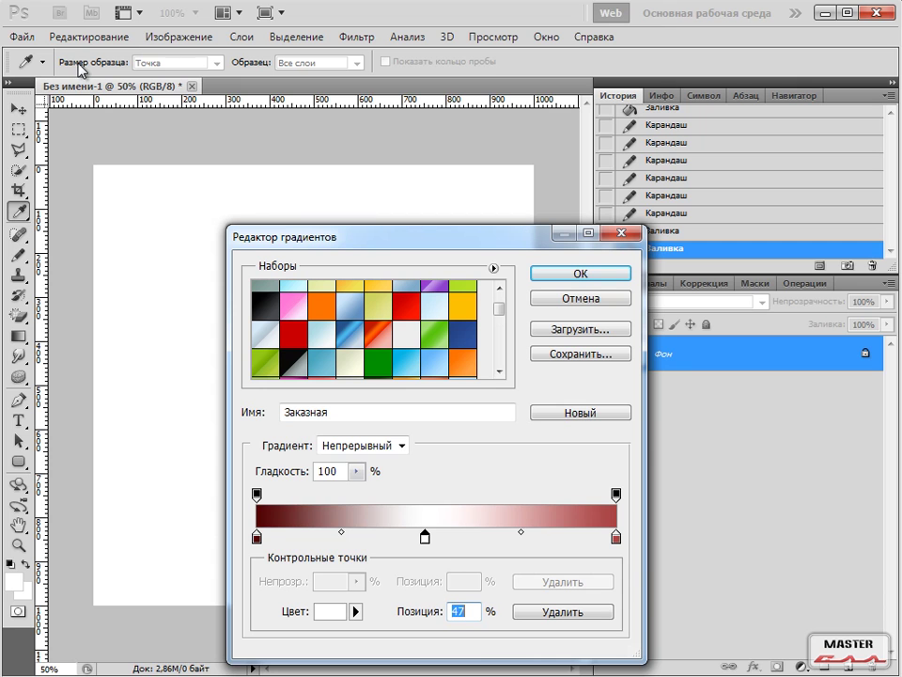
left_click(322, 537)
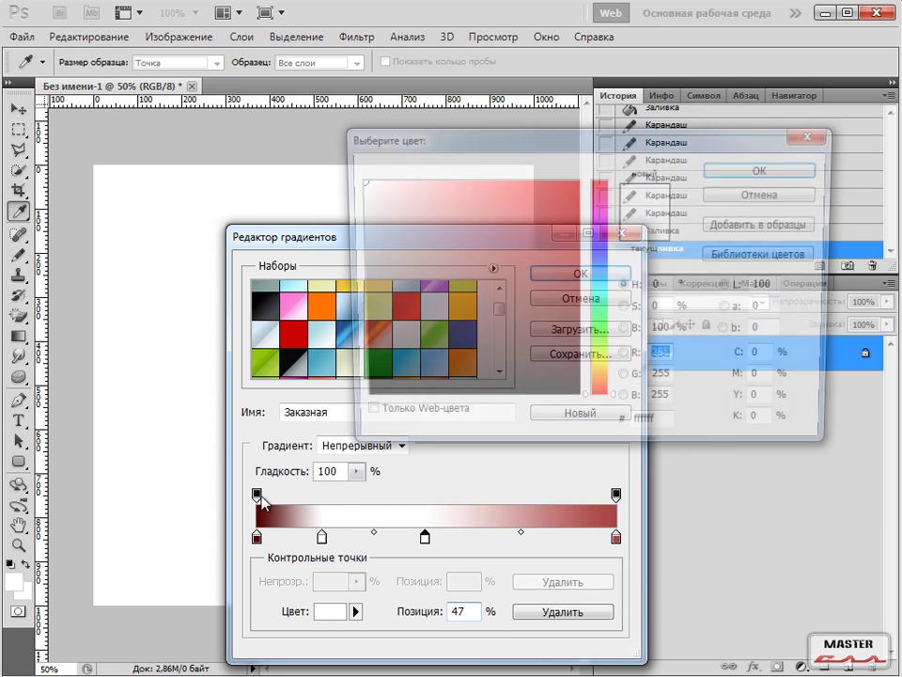
left_click(354, 579)
key("Return")
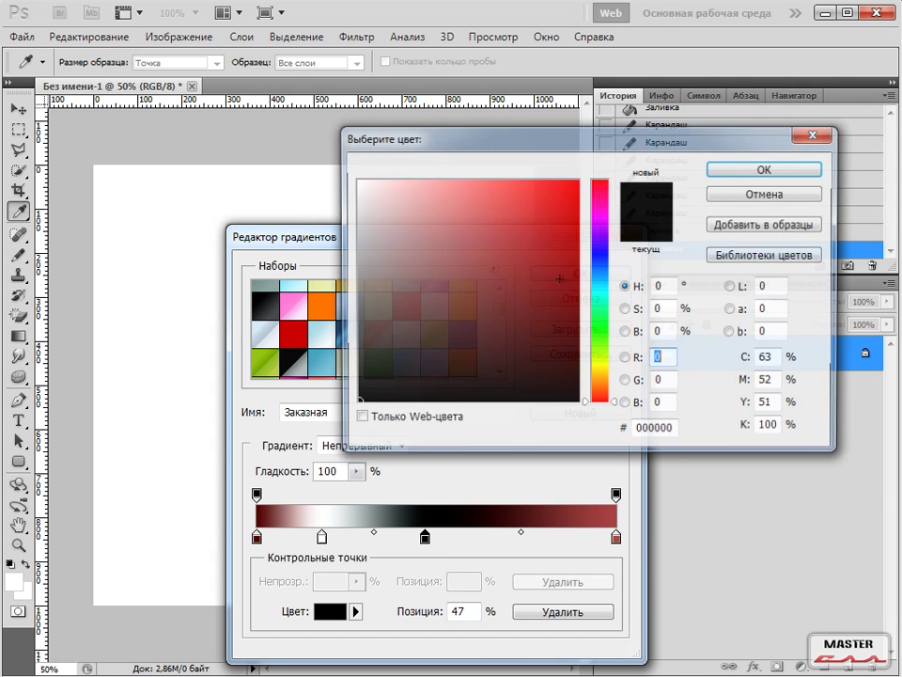
Change the 47 % colour stop to a bright golden yellow with hue 47° and accept the edited gradient.
mouse_move(305, 421)
left_mouse_down()
mouse_move(433, 270)
mouse_move(250, 376)
mouse_move(292, 449)
left_mouse_up()
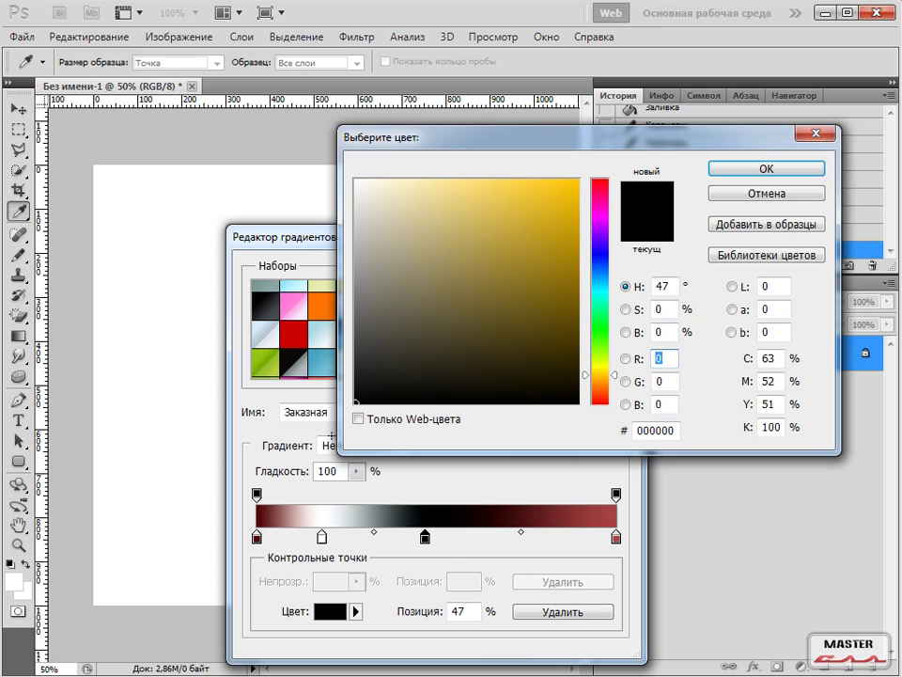
left_click(551, 237)
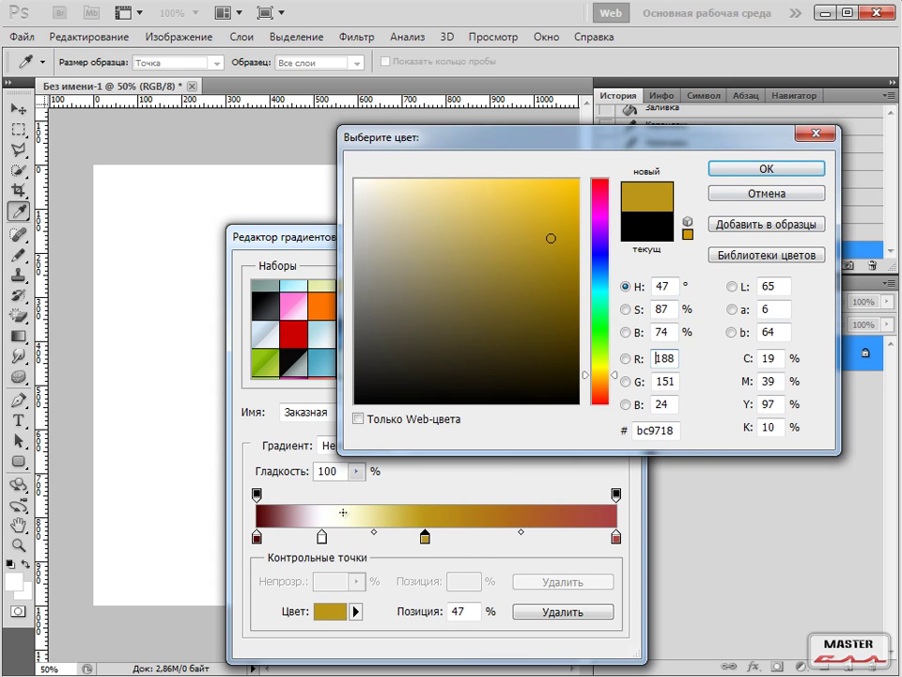
left_click(572, 180)
left_click(660, 358)
key("Return")
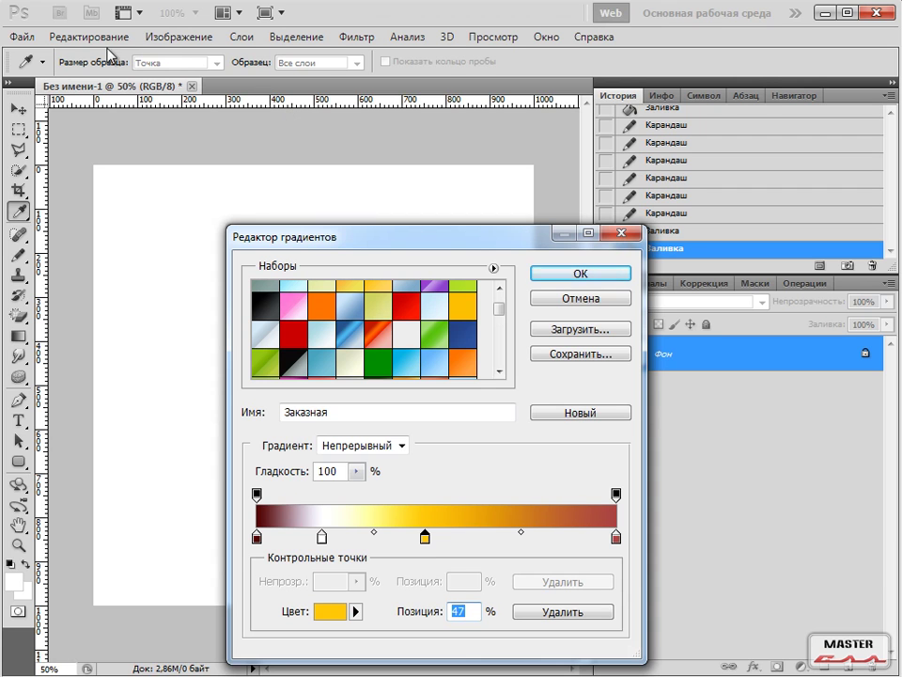
key("Return")
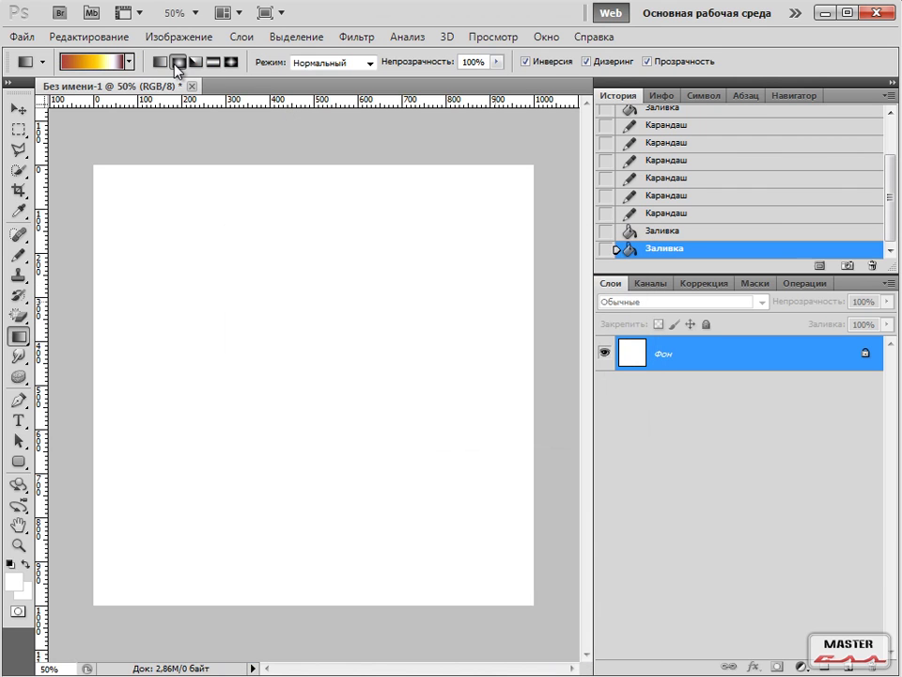
Apply the edited gradient across the canvas several times in different directions, ending with a diagonal linear gradient.
left_click(177, 62)
key("[")
left_click_drag(201, 252, 308, 371)
left_click_drag(167, 222, 309, 241)
left_click_drag(307, 326, 192, 318)
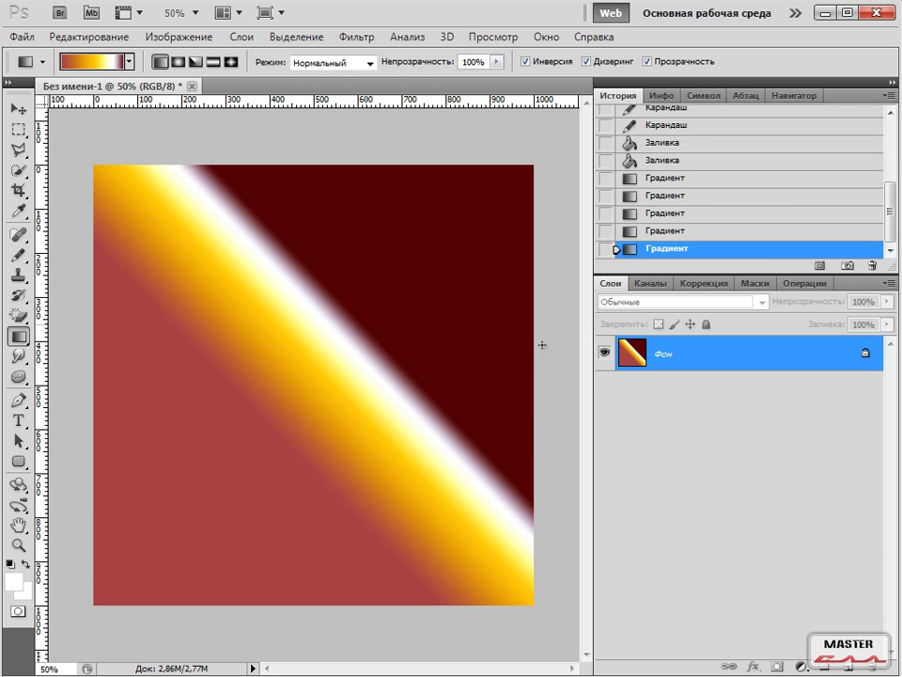
Apply the gradient in the radial style twice, followed once by the angle style from the canvas centre.
left_click(177, 61)
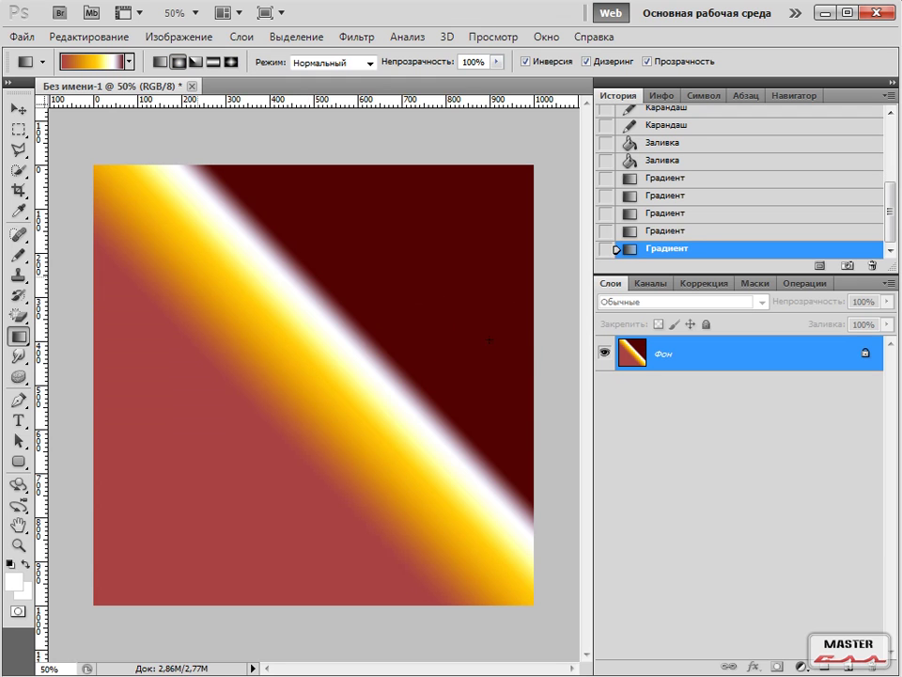
left_click_drag(198, 275, 337, 310)
left_click_drag(416, 477, 343, 279)
left_click(196, 61)
left_click_drag(271, 296, 343, 396)
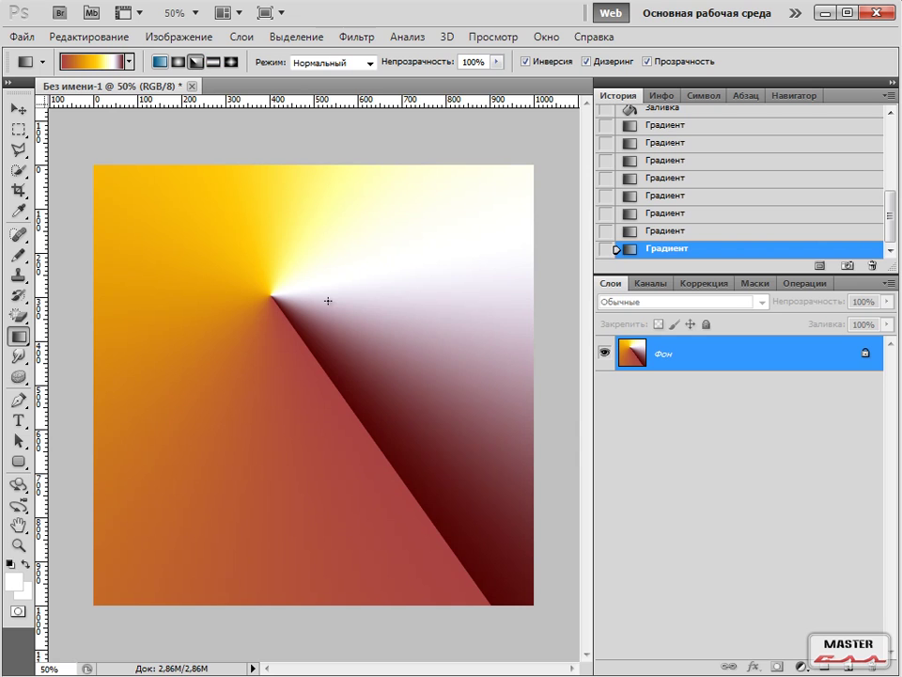
Return to the linear style and draw diagonal gradients of increasing length from upper right to lower left.
left_click_drag(328, 301, 260, 359)
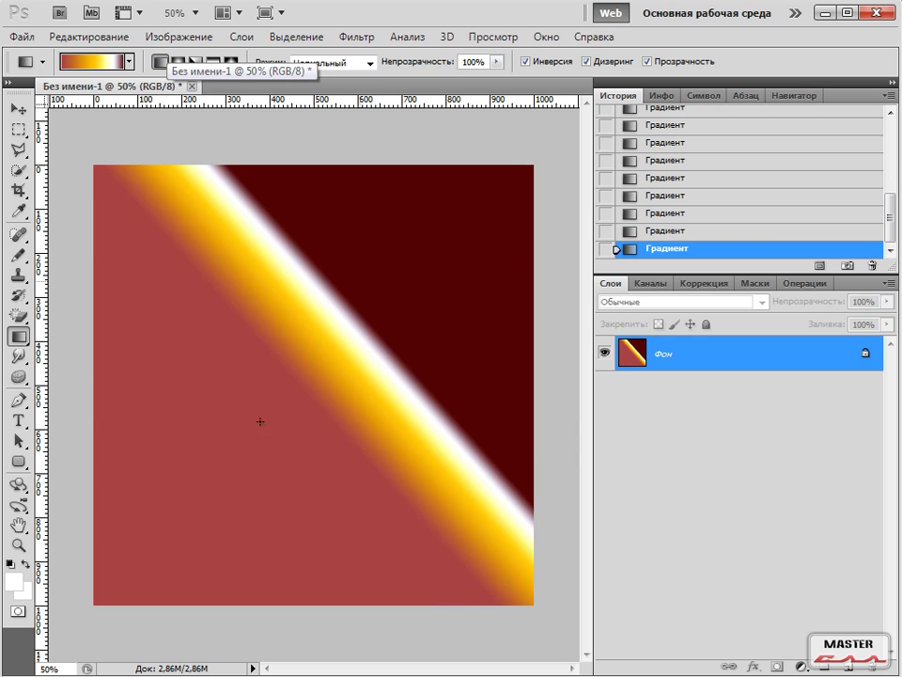
left_click_drag(395, 255, 245, 404)
left_click_drag(394, 300, 224, 447)
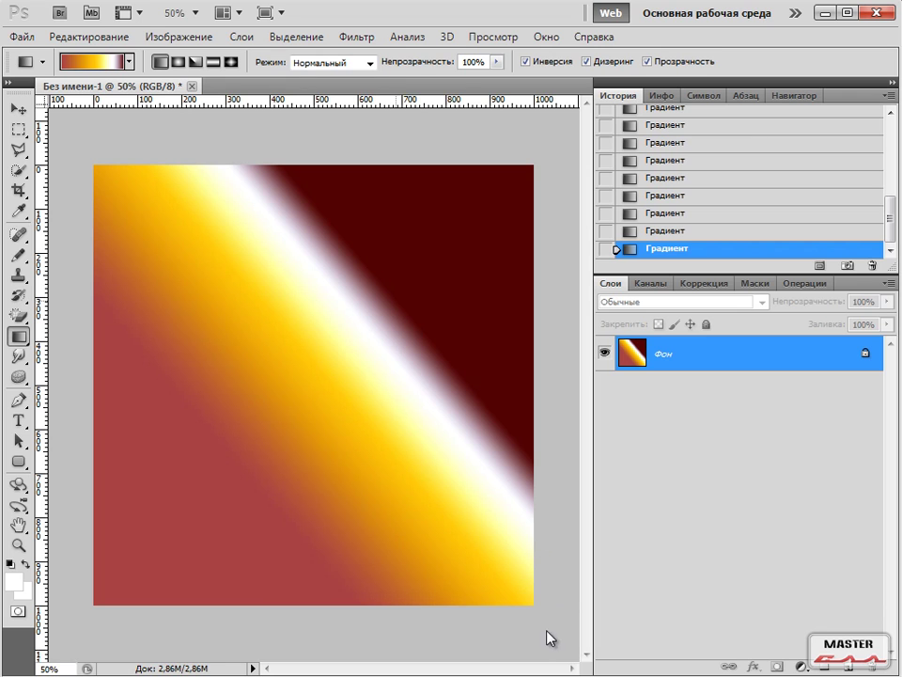
Toggle the Reverse option off and on again, and redraw linear gradients from lower left to upper right with it enabled.
left_click(525, 61)
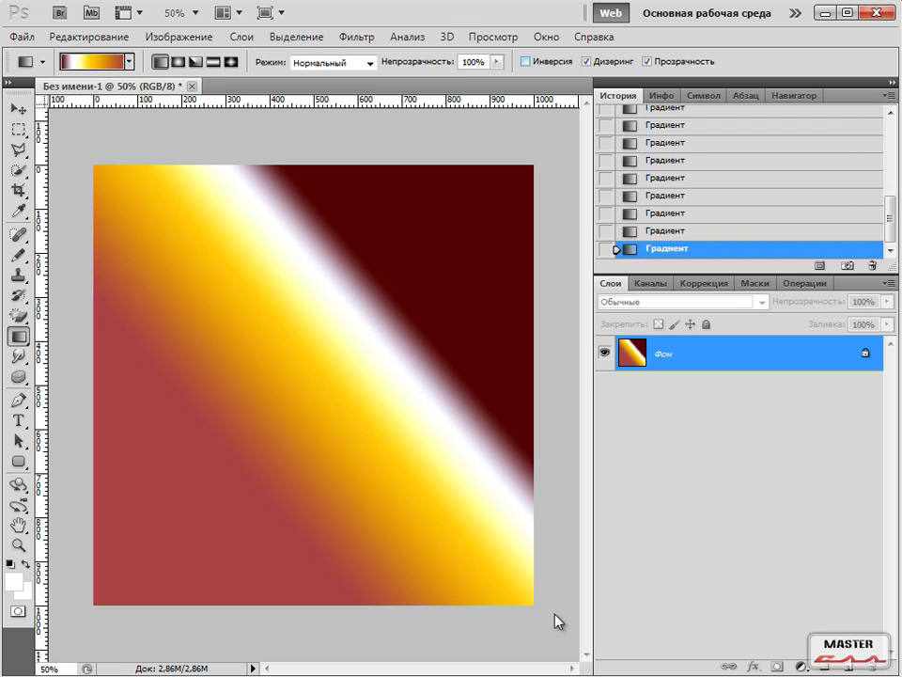
left_click(525, 62)
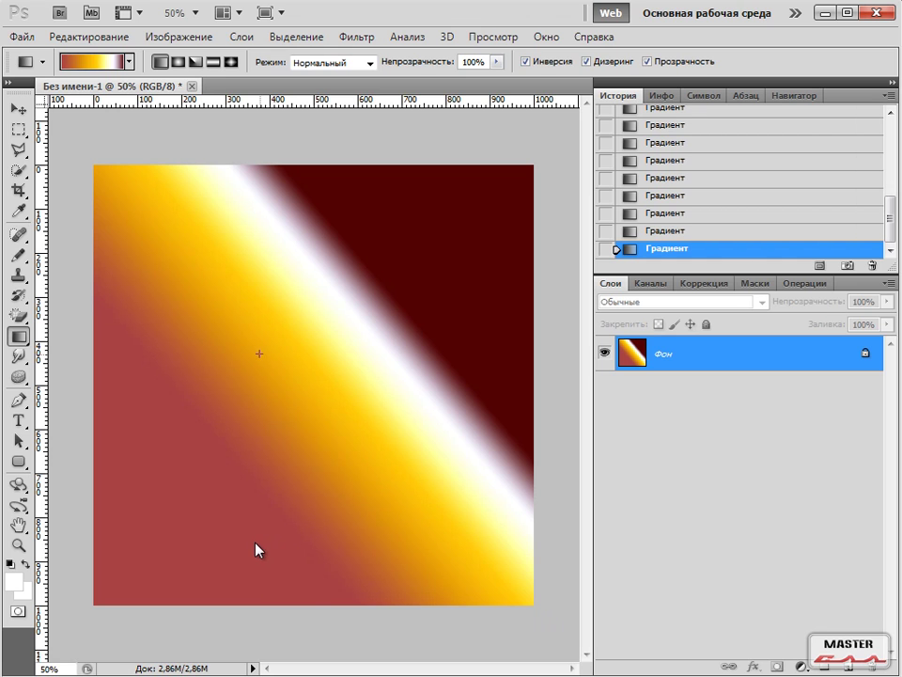
left_click_drag(260, 356, 408, 282)
left_click_drag(256, 484, 403, 342)
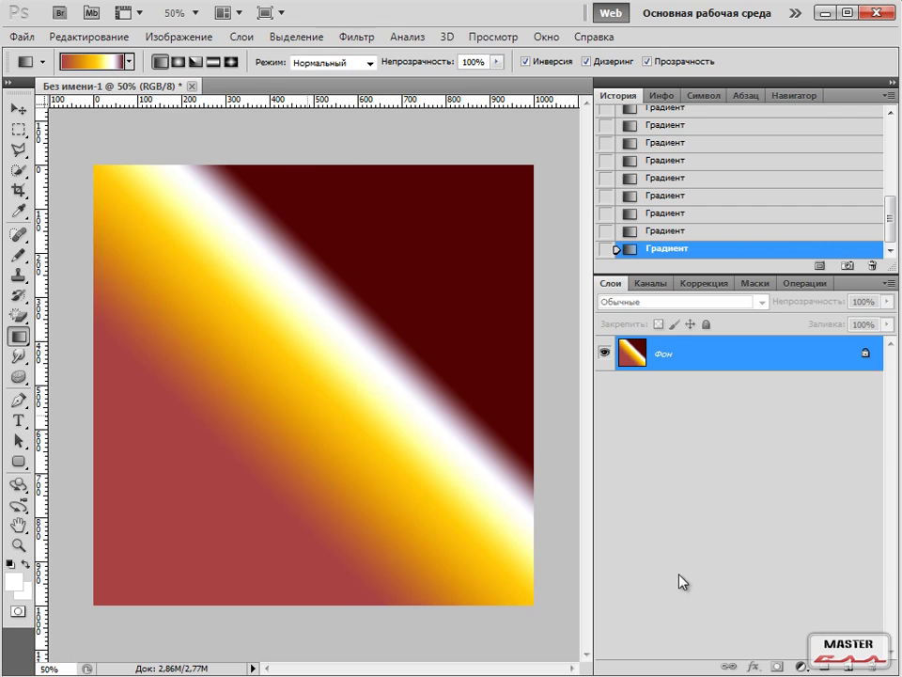
left_click_drag(262, 459, 394, 306)
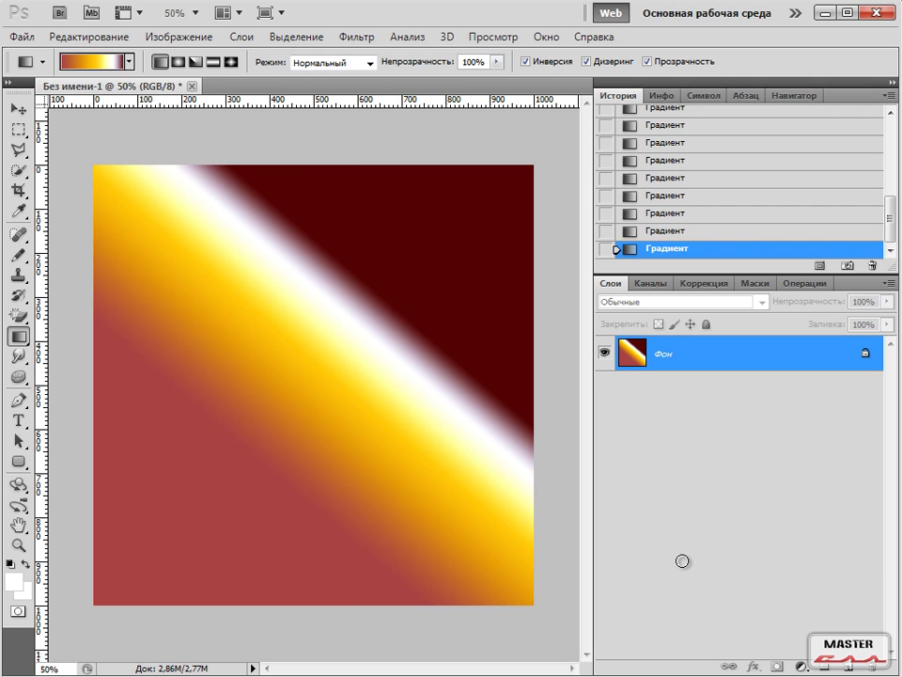
Disable the Reverse option and redraw the linear gradient diagonally from lower left to upper right.
left_click(525, 61)
left_click_drag(272, 403, 379, 292)
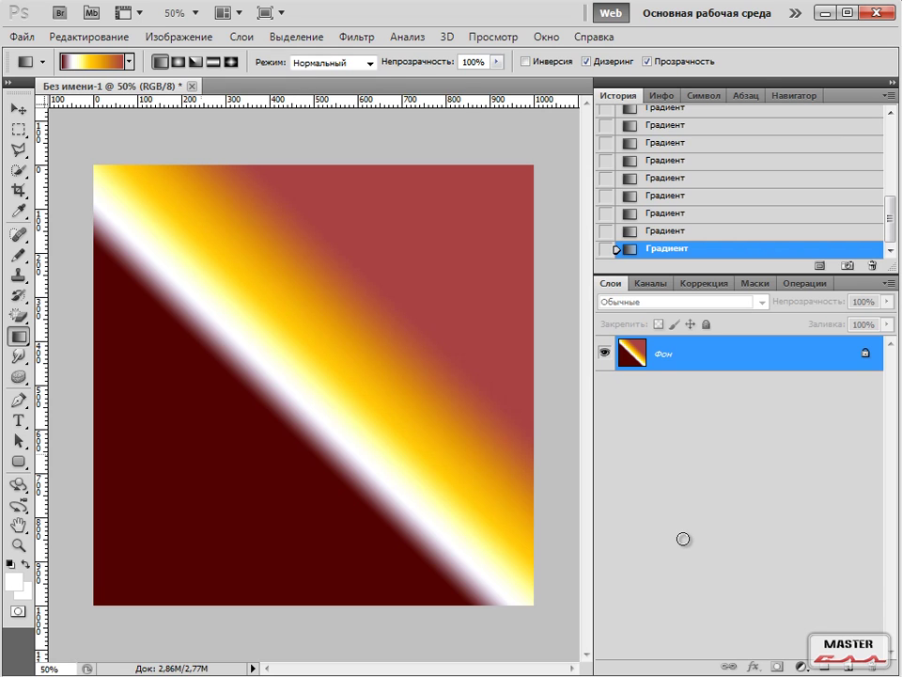